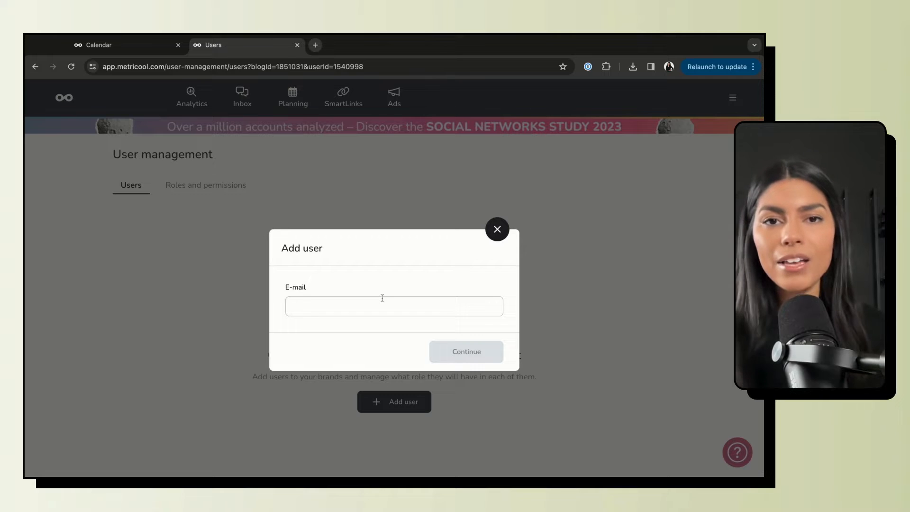
# Enter the new user's e-mail address for the user being added and continue to the brand access settings.
pyautogui.click(382, 297)
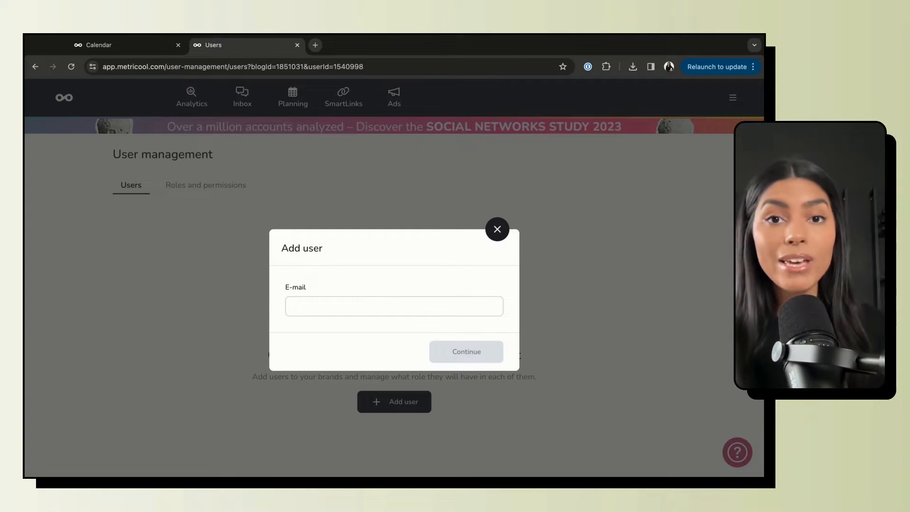
pyautogui.hotkey('ctrl', 'v')
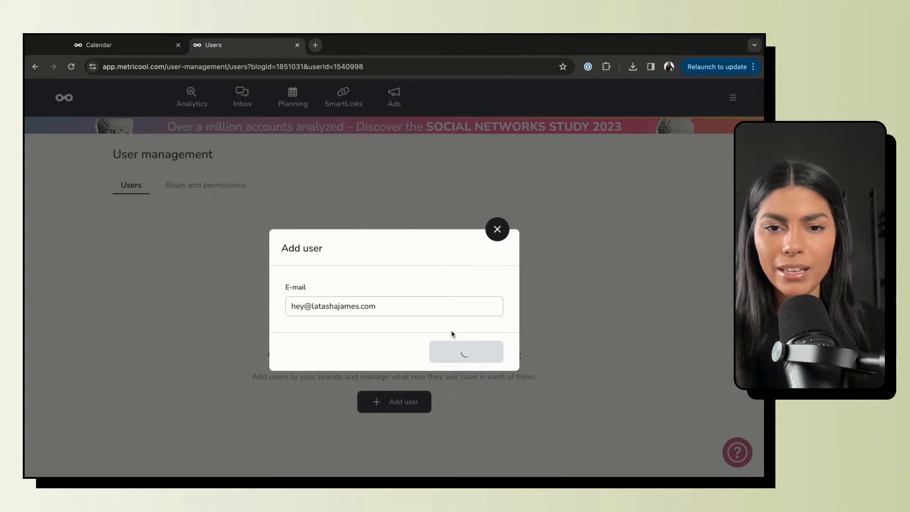
pyautogui.click(471, 356)
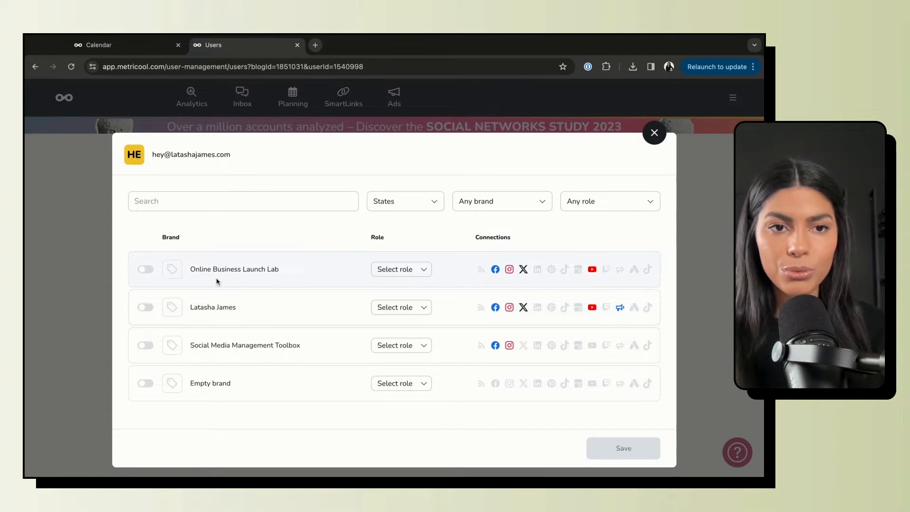
# Enable the second listed brand for the new user with the Client role, and reopen that brand's role choices.
pyautogui.click(145, 308)
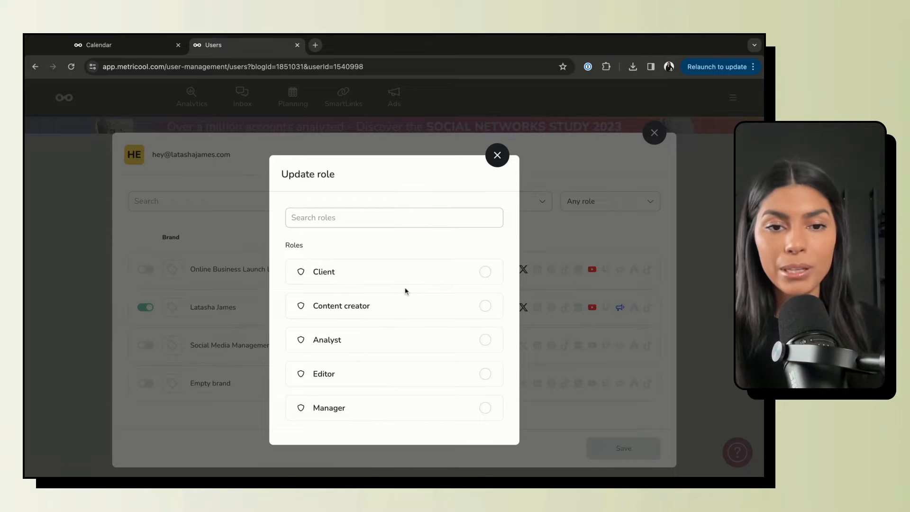
pyautogui.click(487, 278)
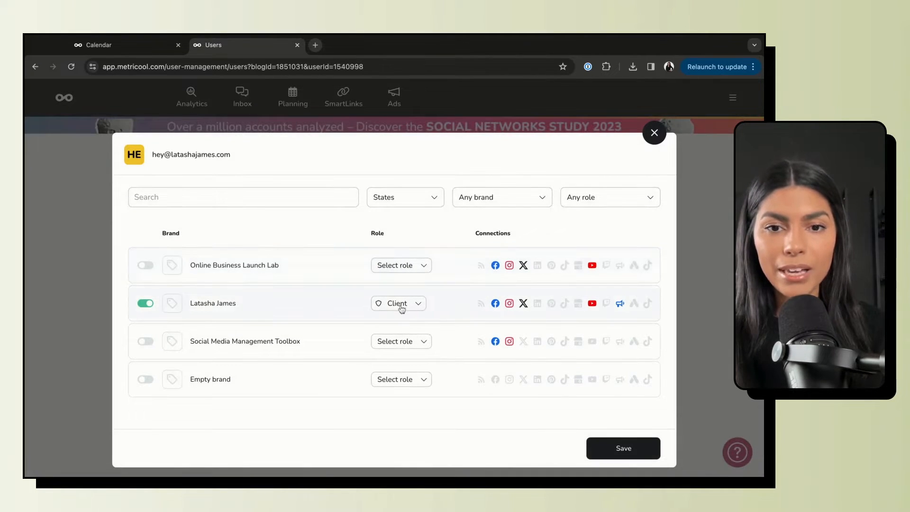
pyautogui.click(403, 307)
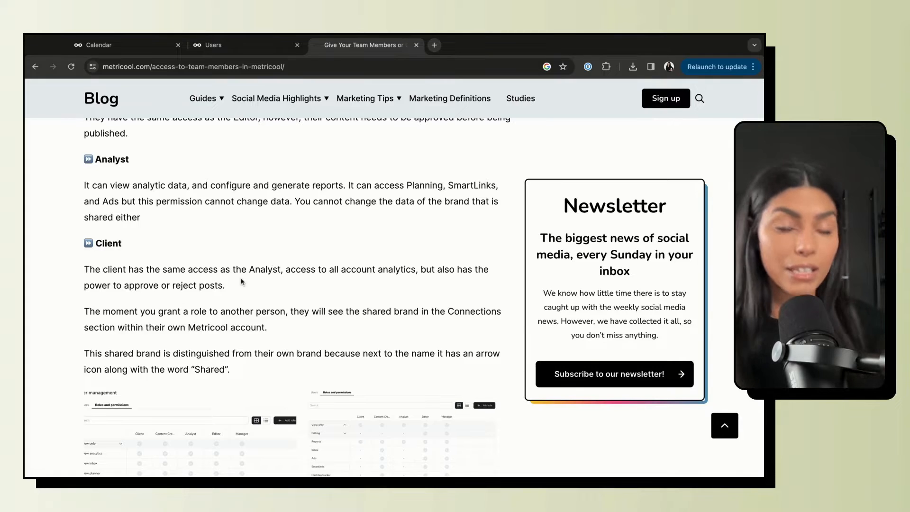
# Examine the Metricool blog article's descriptions of the Client, Analyst, Content Creator, Editor and Manager team roles.
pyautogui.scroll(-1, 240, 285)
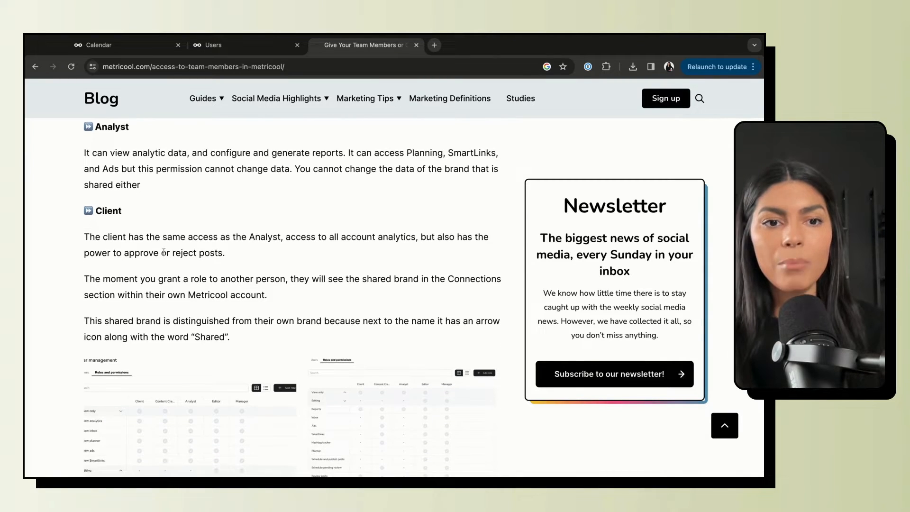
pyautogui.moveTo(102, 255); pyautogui.dragTo(225, 254)
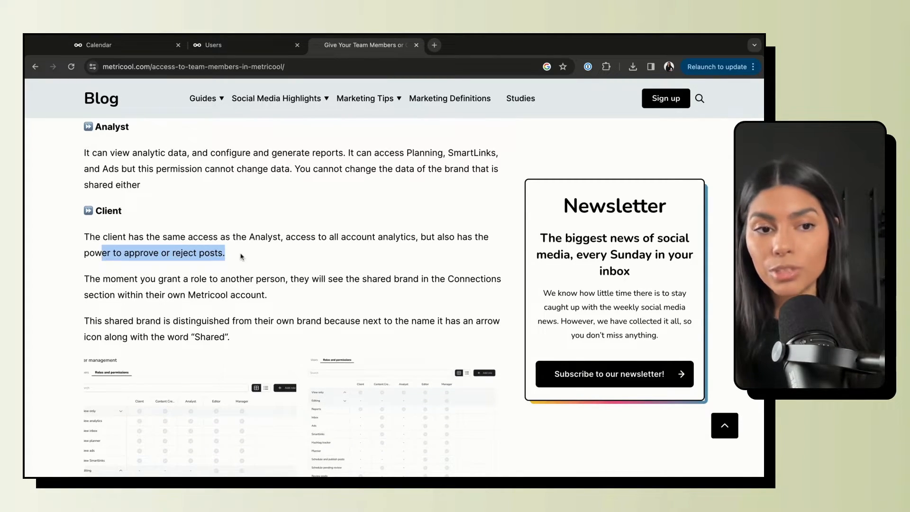
pyautogui.scroll(6, 193, 271)
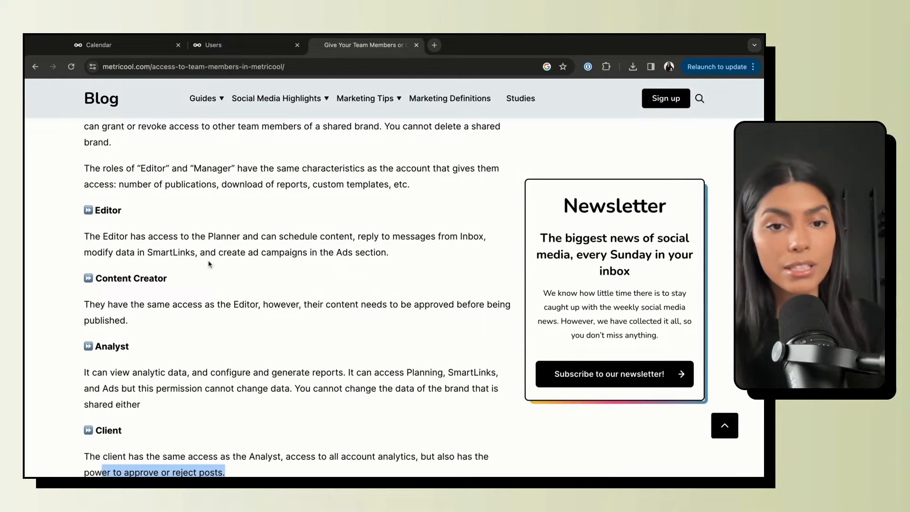
pyautogui.moveTo(128, 321); pyautogui.dragTo(141, 308)
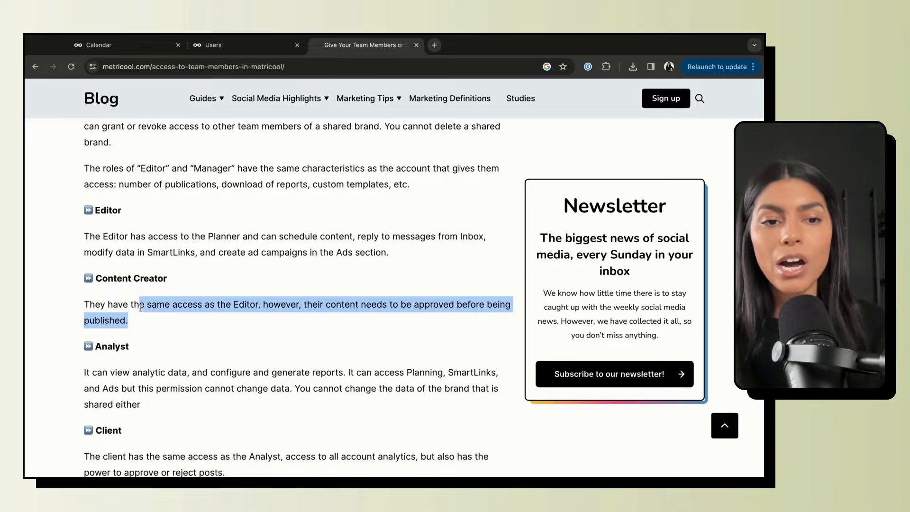
pyautogui.scroll(5, 257, 308)
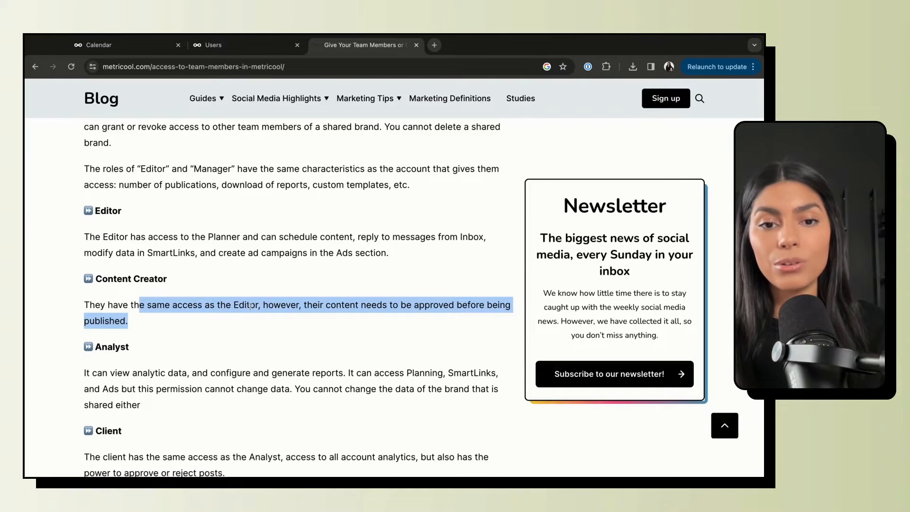
pyautogui.scroll(1, 249, 306)
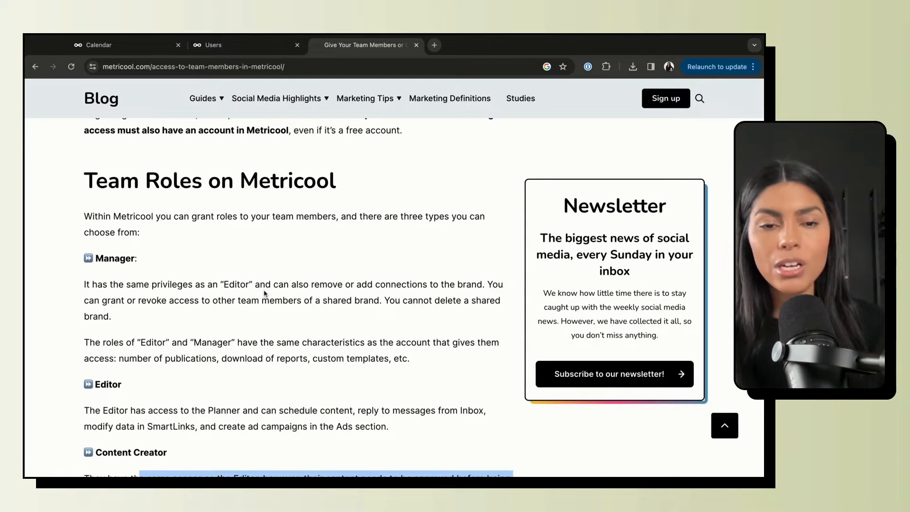
pyautogui.click(250, 306)
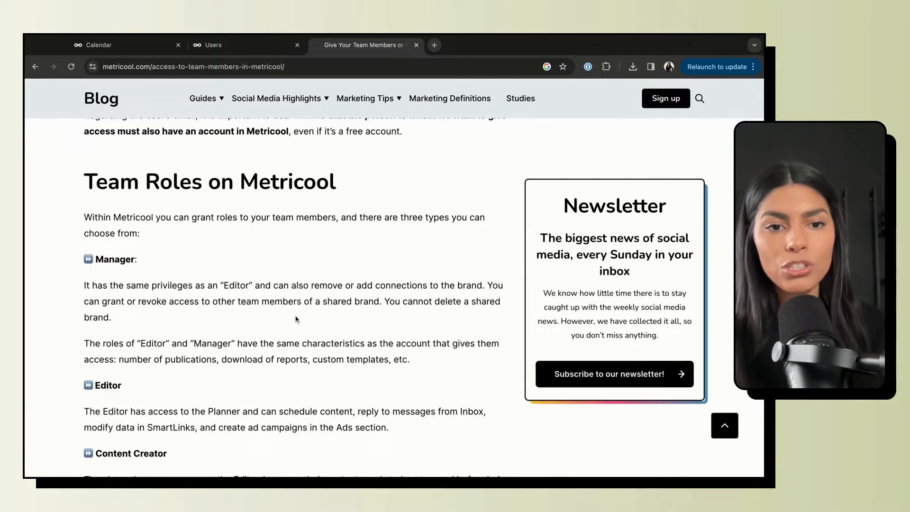
pyautogui.scroll(-1, 296, 319)
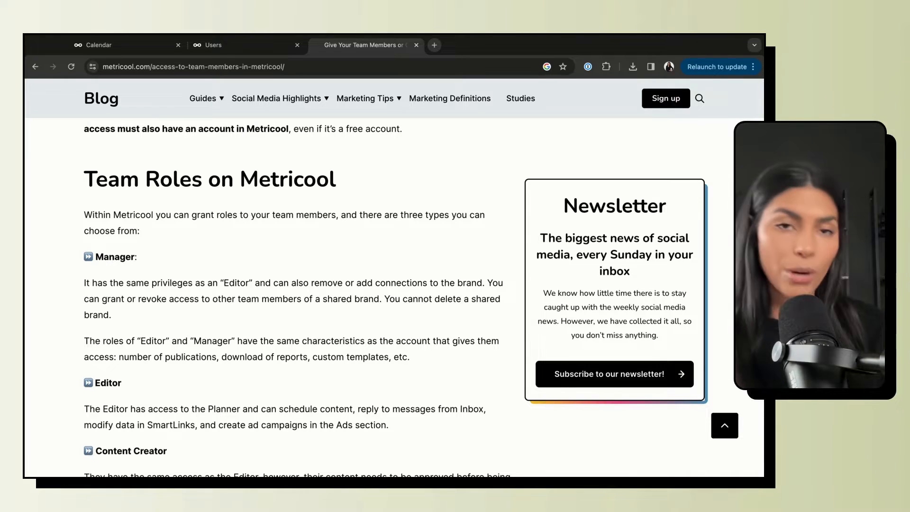
pyautogui.moveTo(229, 97)
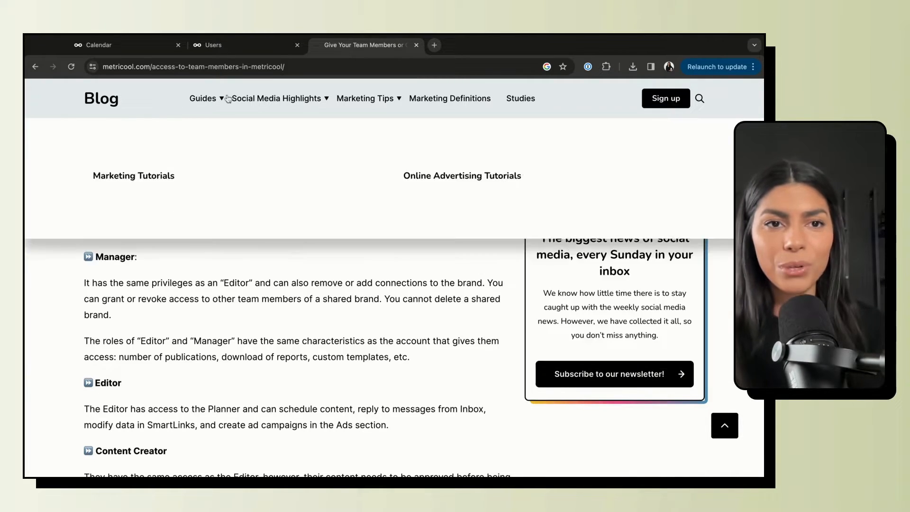
pyautogui.moveTo(305, 103)
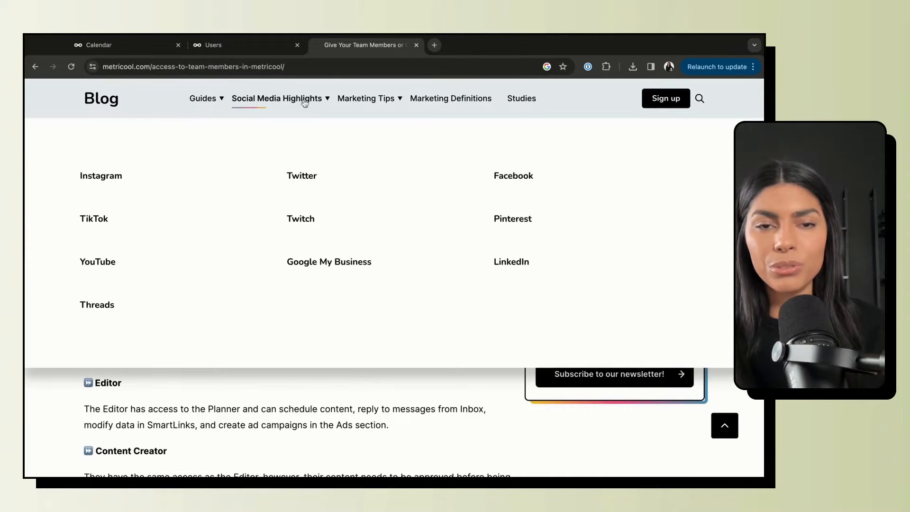
# Return to the Users page, assign the Client role for the enabled brand, and add the collaborator with a notification email.
pyautogui.click(241, 50)
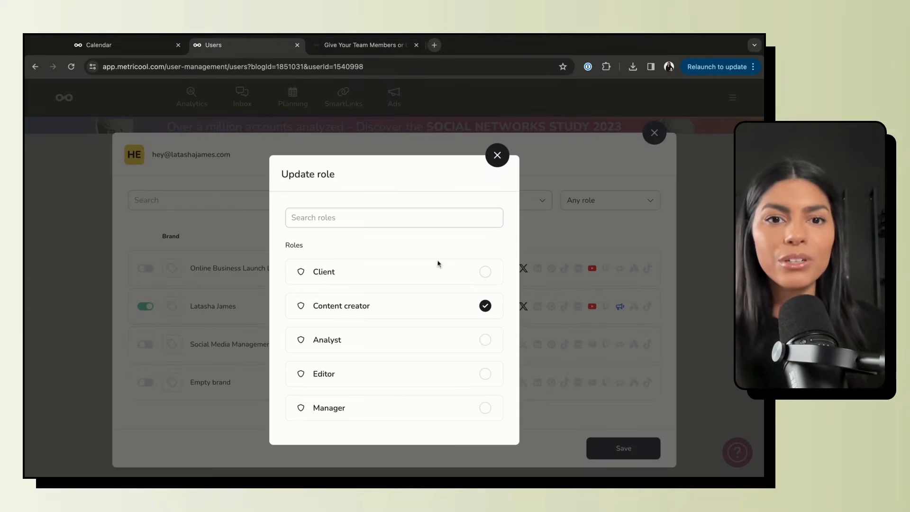
pyautogui.click(391, 277)
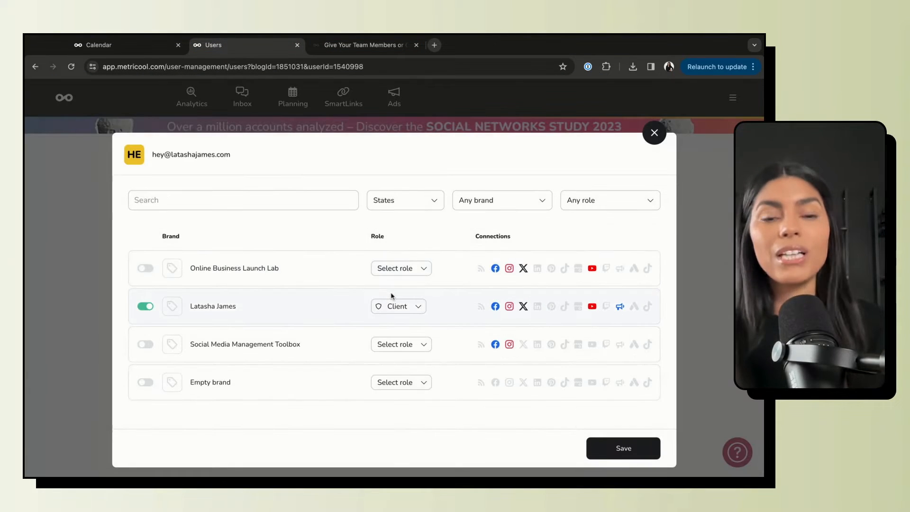
pyautogui.click(617, 455)
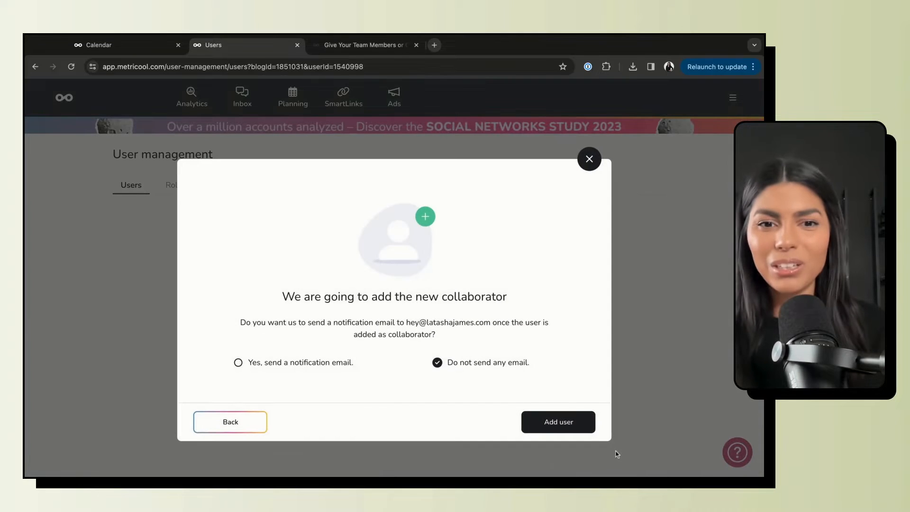
pyautogui.click(237, 366)
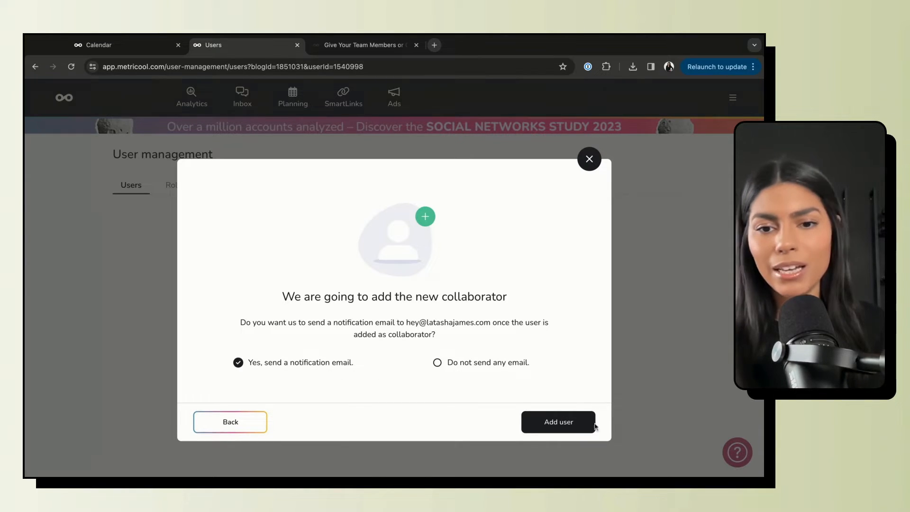
pyautogui.click(568, 425)
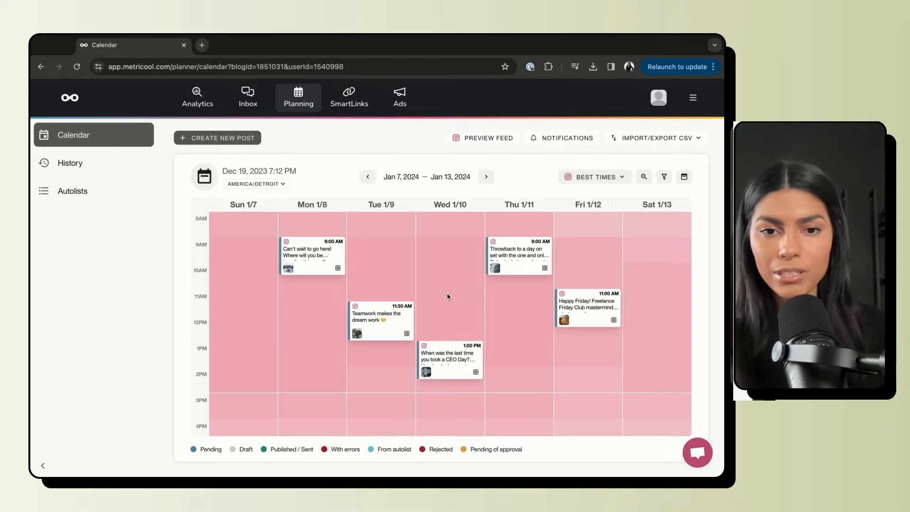
pyautogui.click(508, 309)
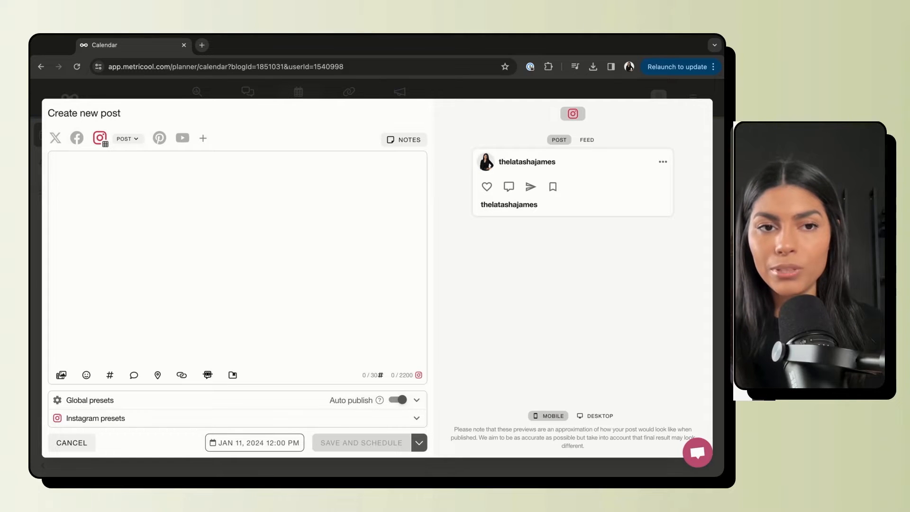
pyautogui.click(71, 442)
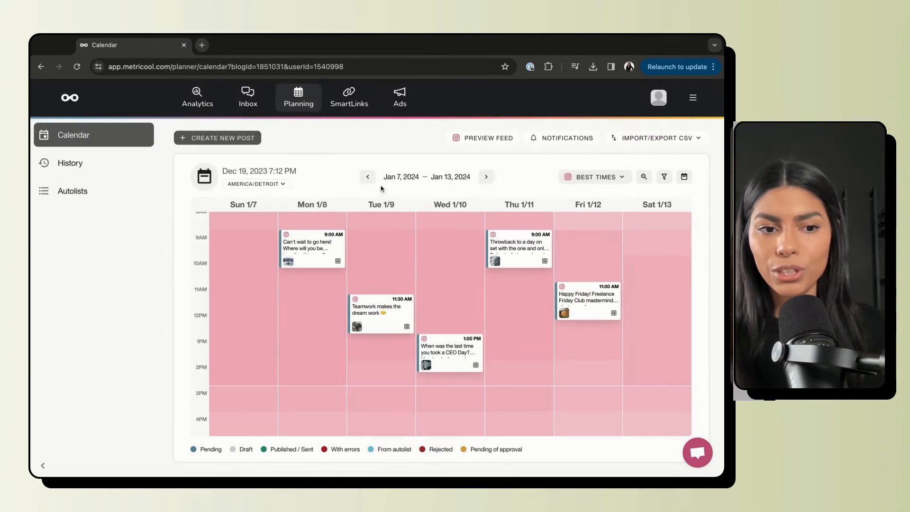
pyautogui.click(196, 138)
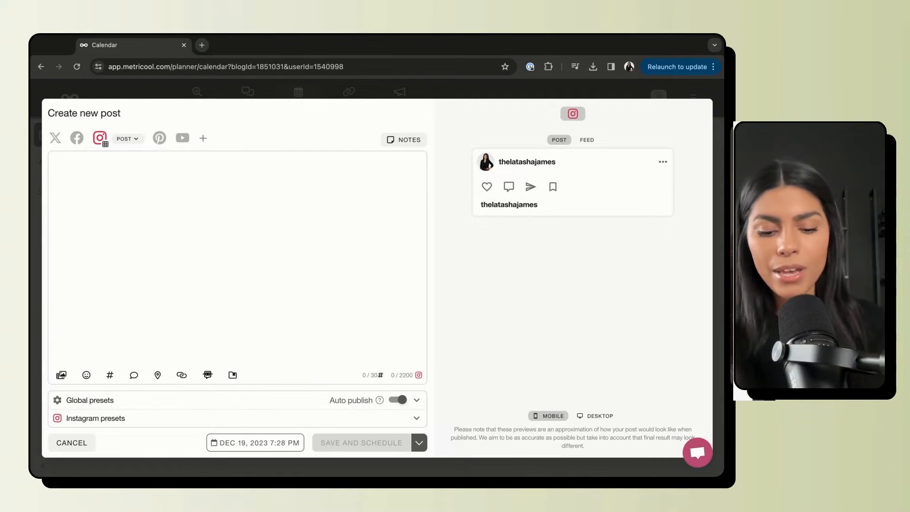
pyautogui.click(71, 442)
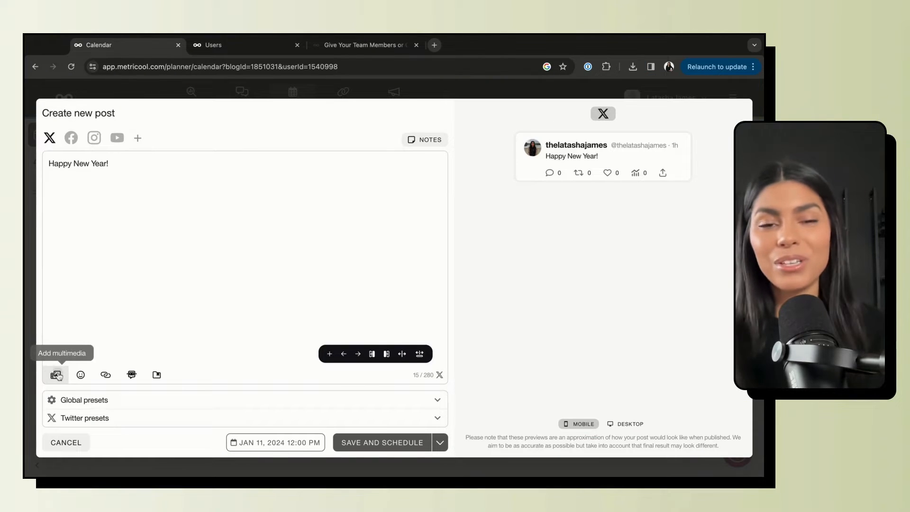
pyautogui.click(57, 374)
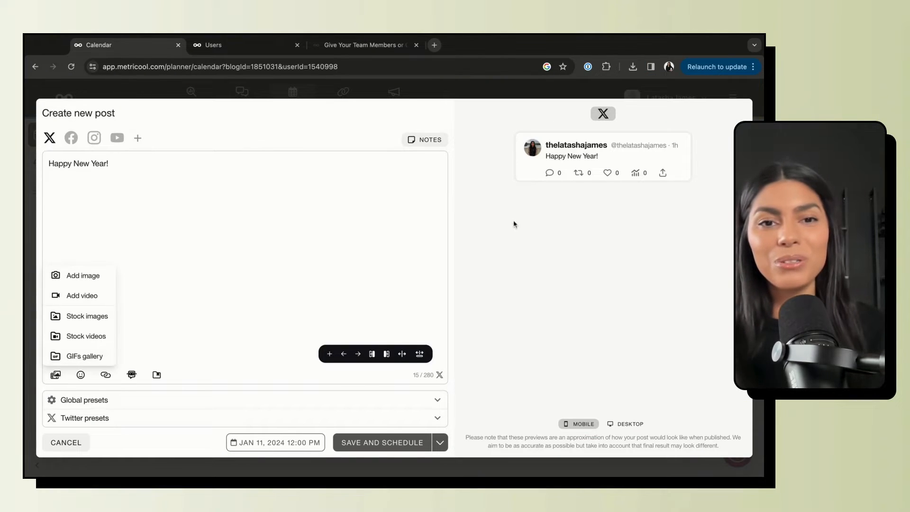
pyautogui.click(77, 277)
pyautogui.click(491, 344)
pyautogui.click(55, 375)
pyautogui.click(251, 288)
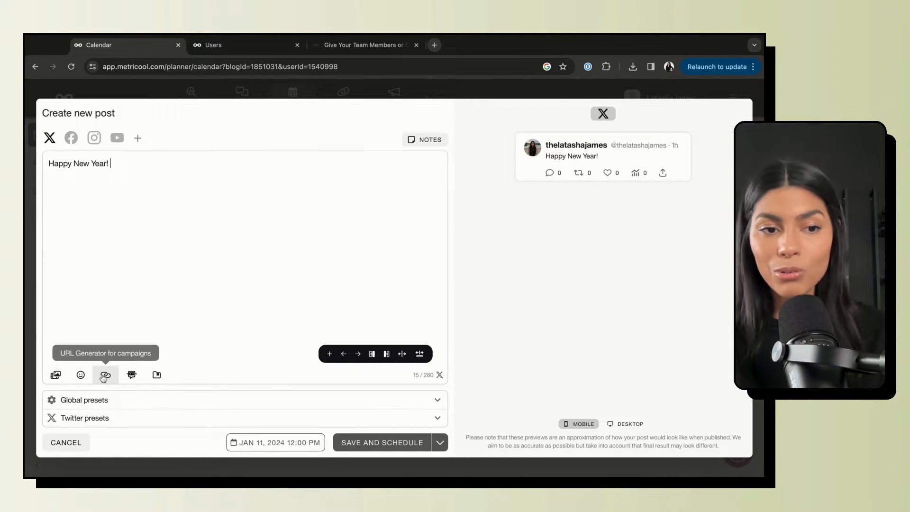
# Generate AI text suggestions from the source text "Happy New Year!" in a Creative tone.
pyautogui.click(132, 375)
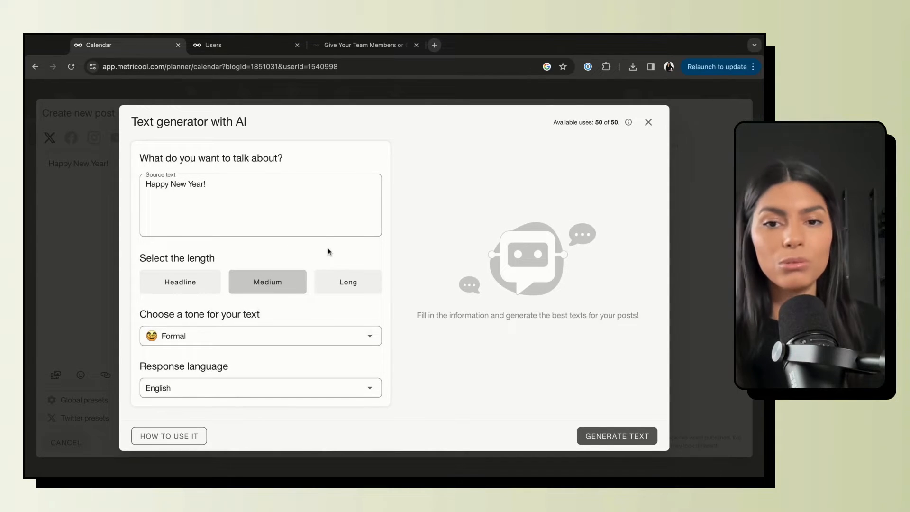
pyautogui.click(230, 341)
pyautogui.scroll(-2, 234, 360)
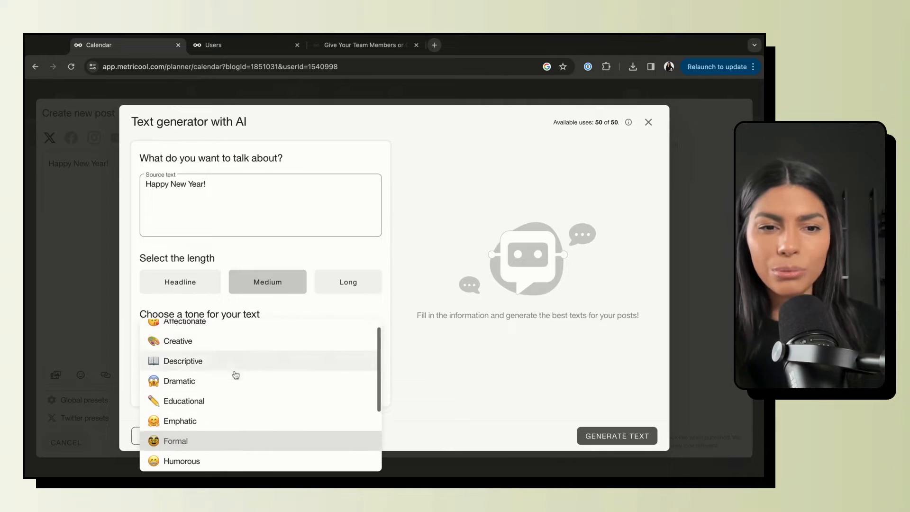
pyautogui.click(197, 321)
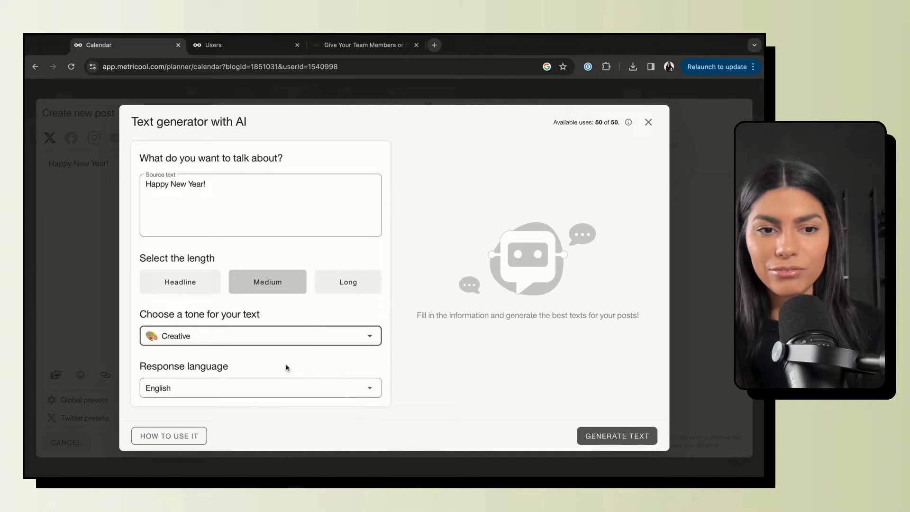
pyautogui.click(599, 435)
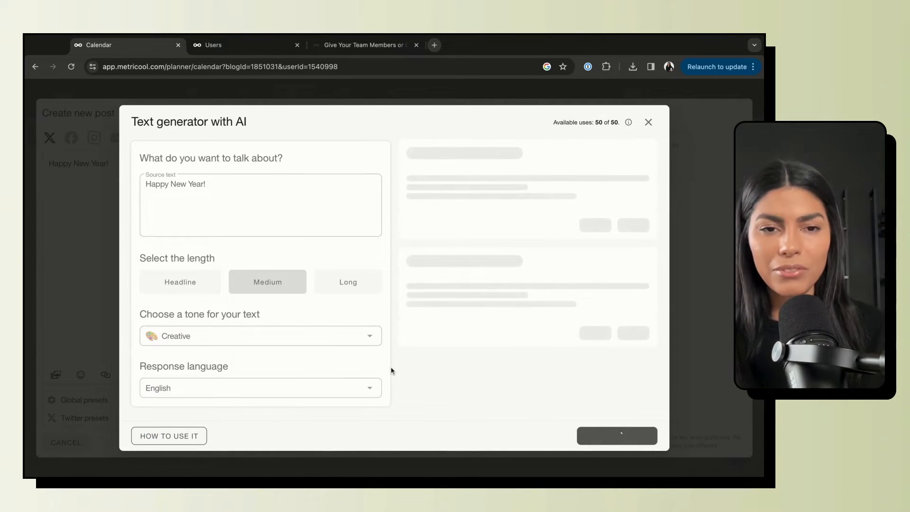
# Browse the generated texts and use the one beginning "Let's kick off the new year with a bang" for the post.
pyautogui.scroll(-8, 579, 318)
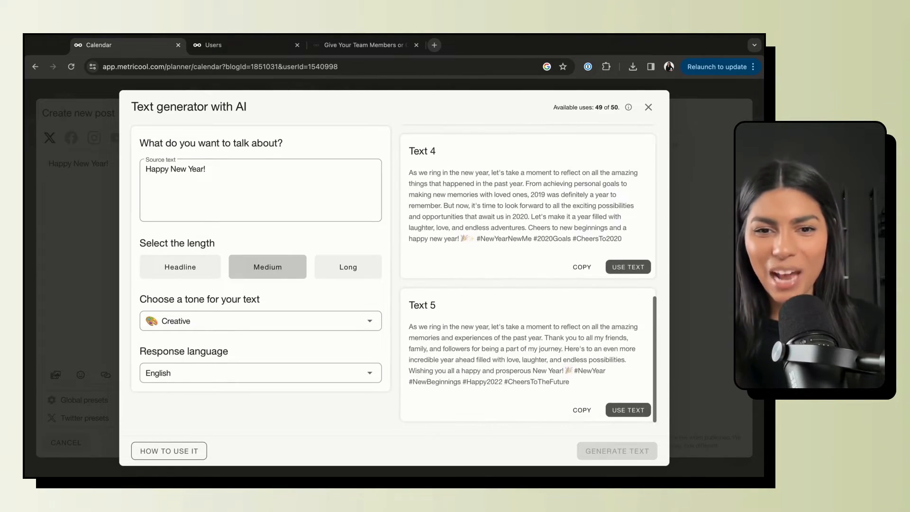
pyautogui.scroll(9, 593, 284)
pyautogui.click(628, 380)
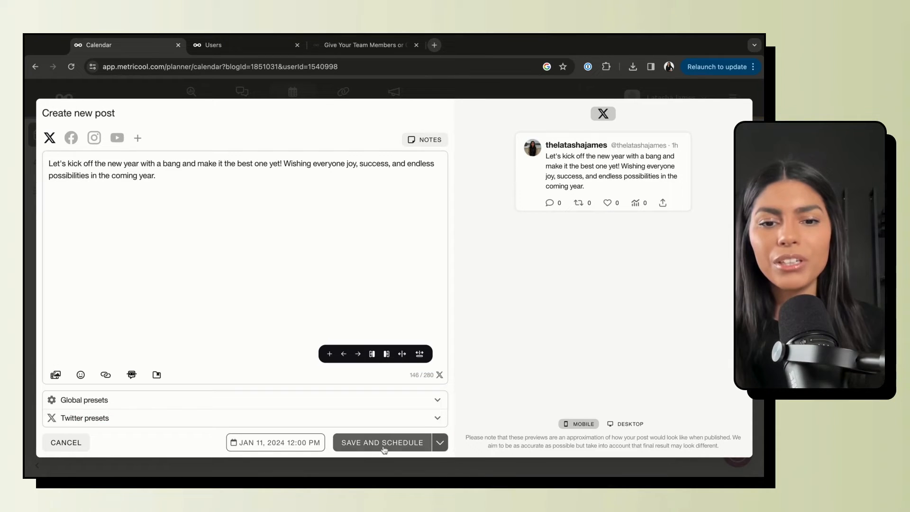
# Change the X post's save option to Send to review.
pyautogui.click(440, 445)
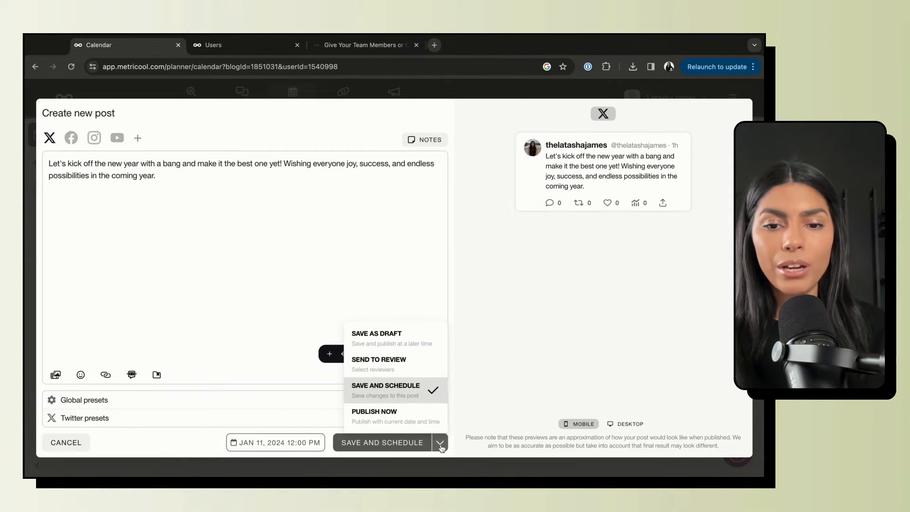
pyautogui.click(404, 372)
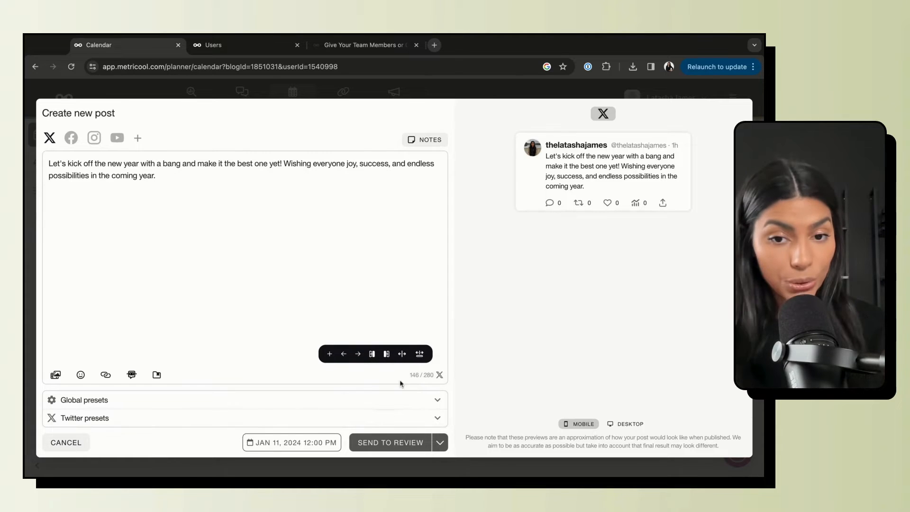
# Send the X post to review with the client as reviewer and the option "At least one reviewer must approve it".
pyautogui.click(388, 442)
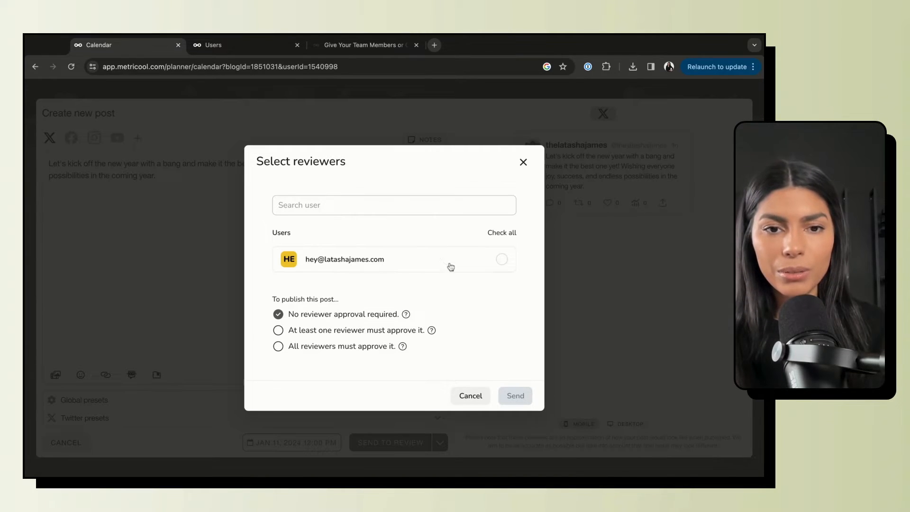
pyautogui.click(502, 262)
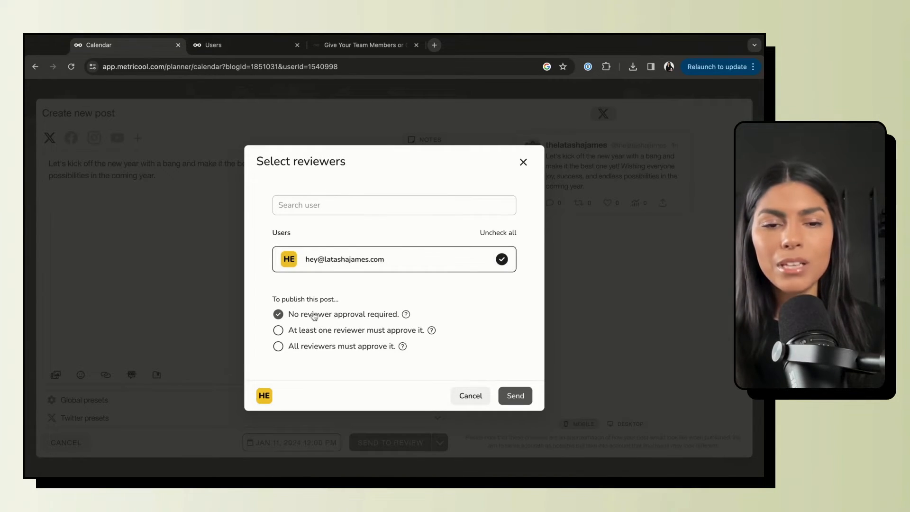
pyautogui.click(322, 335)
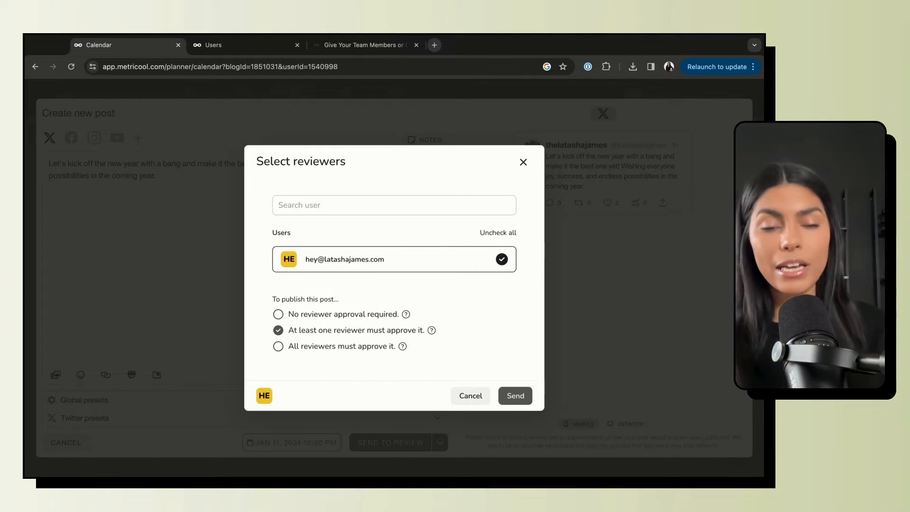
pyautogui.click(316, 349)
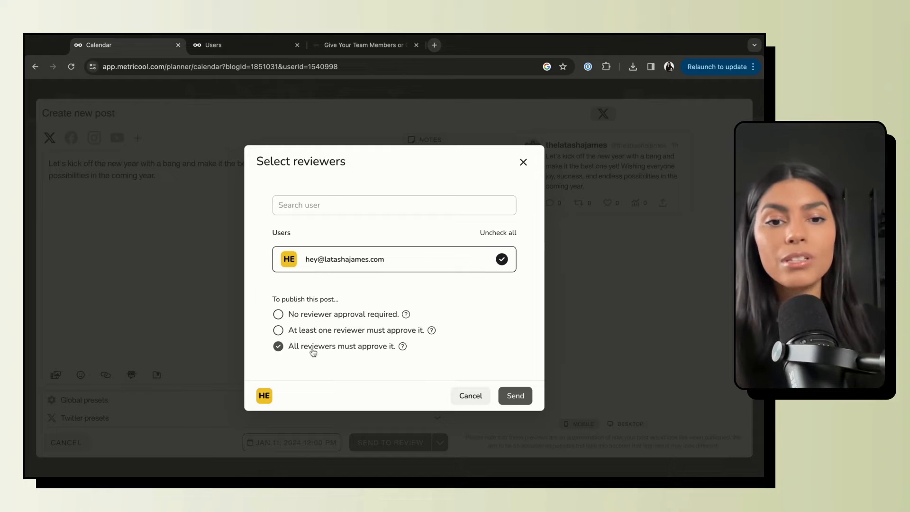
pyautogui.click(279, 330)
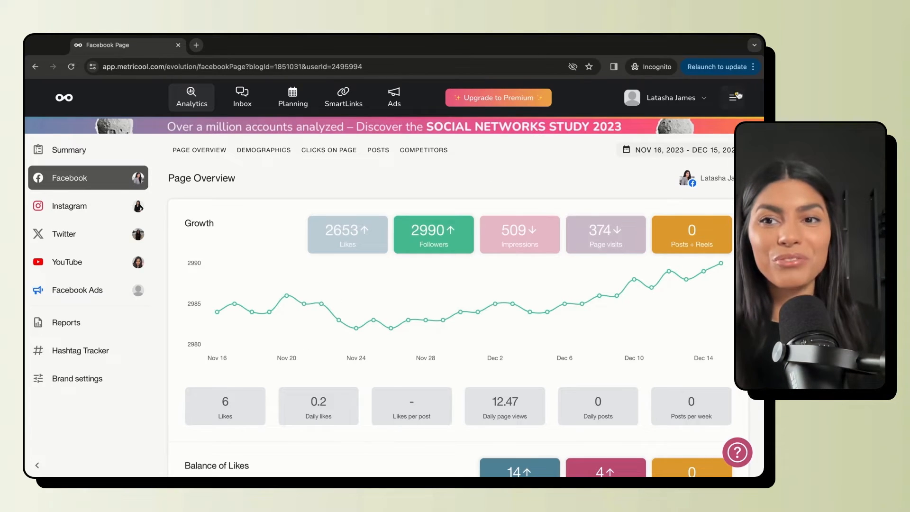
# Open the My tasks page in the client's account.
pyautogui.click(736, 97)
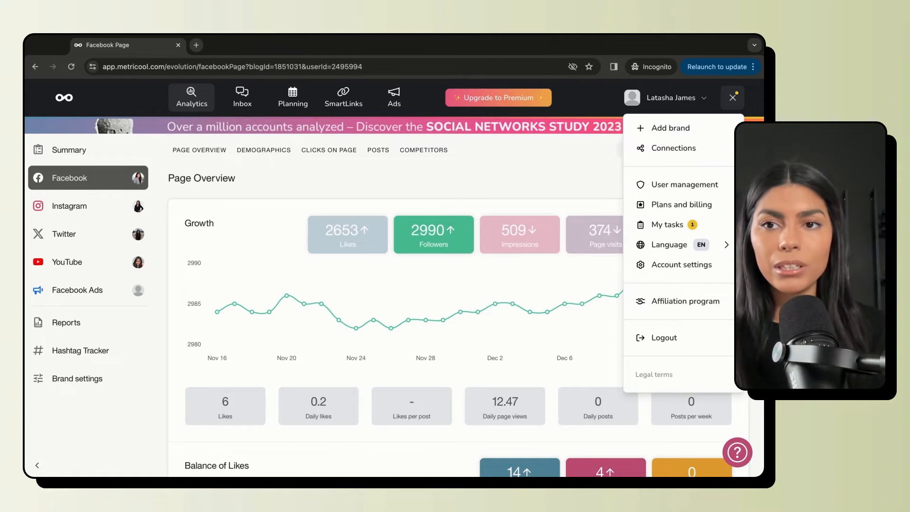
pyautogui.click(735, 98)
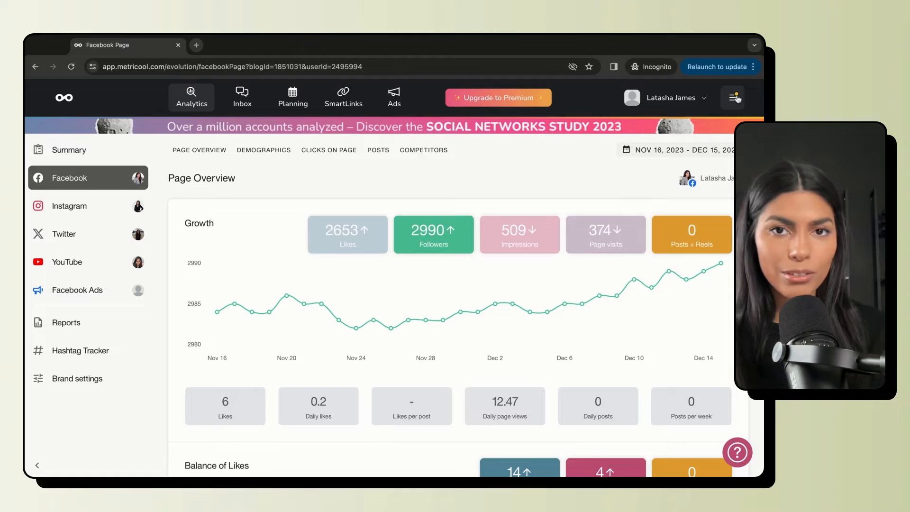
pyautogui.click(736, 100)
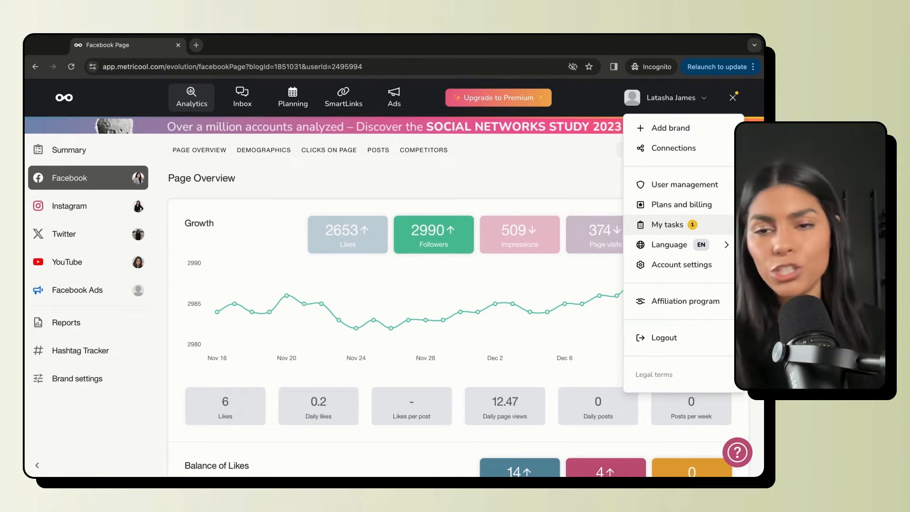
pyautogui.click(686, 226)
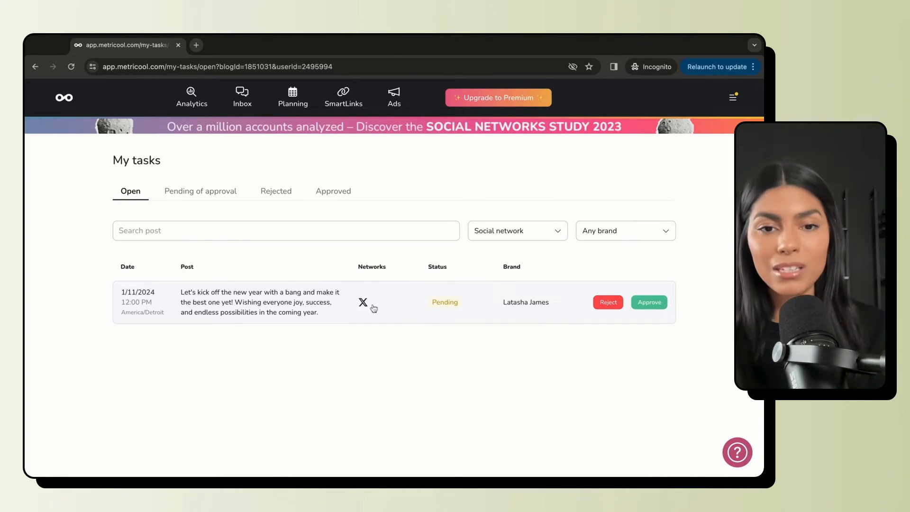
# Open the pending X post from the task list and check its desktop and mobile previews.
pyautogui.moveTo(455, 306)
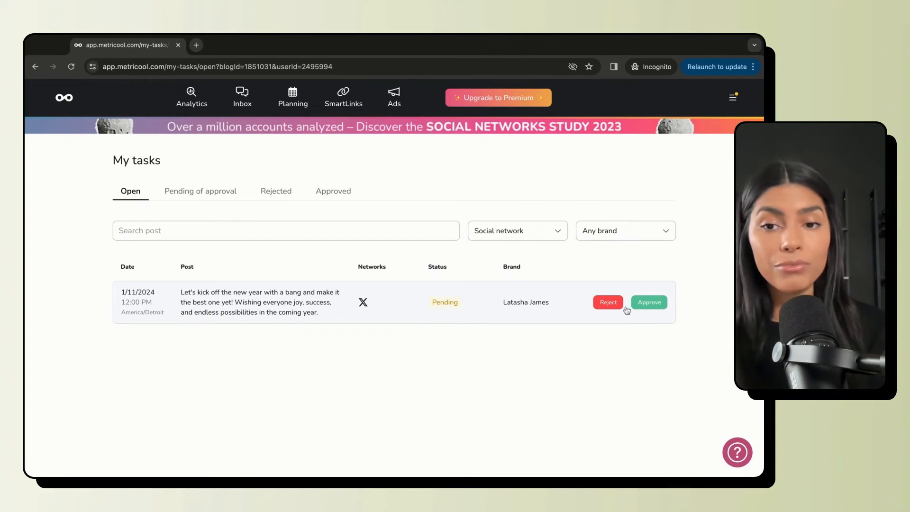
pyautogui.click(277, 311)
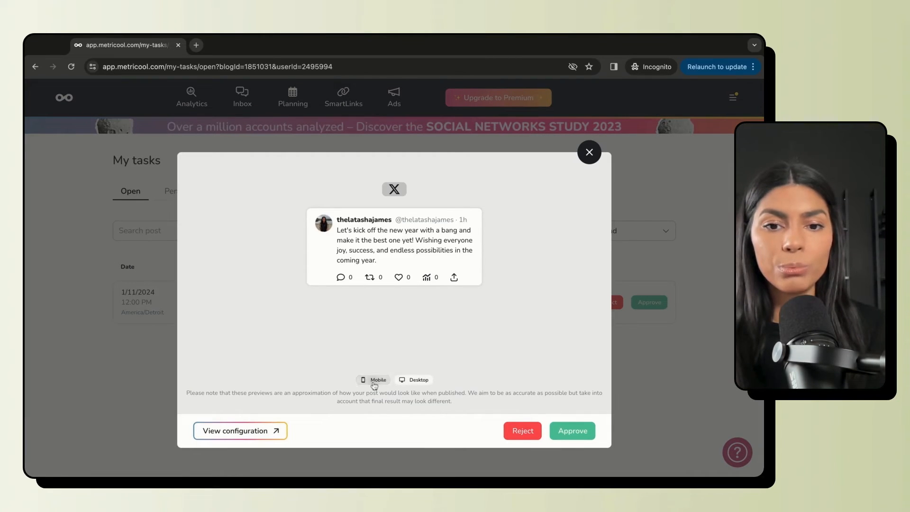
pyautogui.click(411, 381)
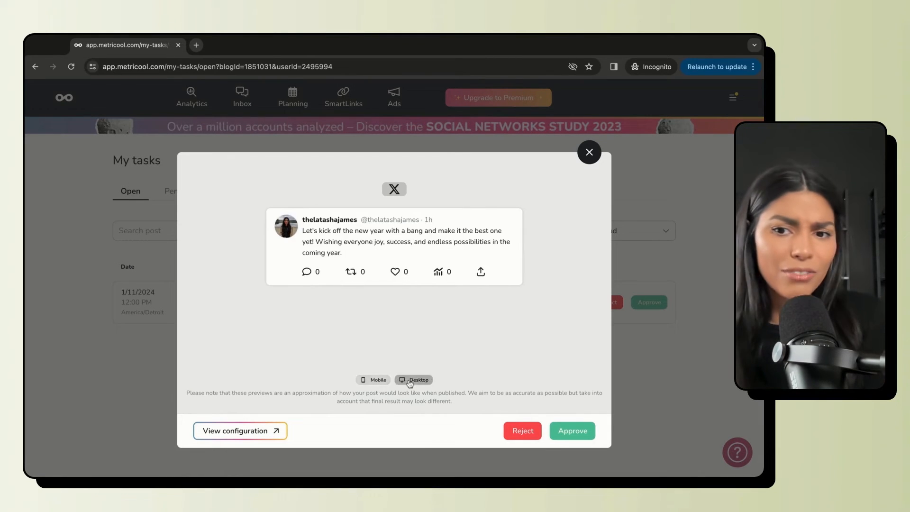
pyautogui.click(384, 384)
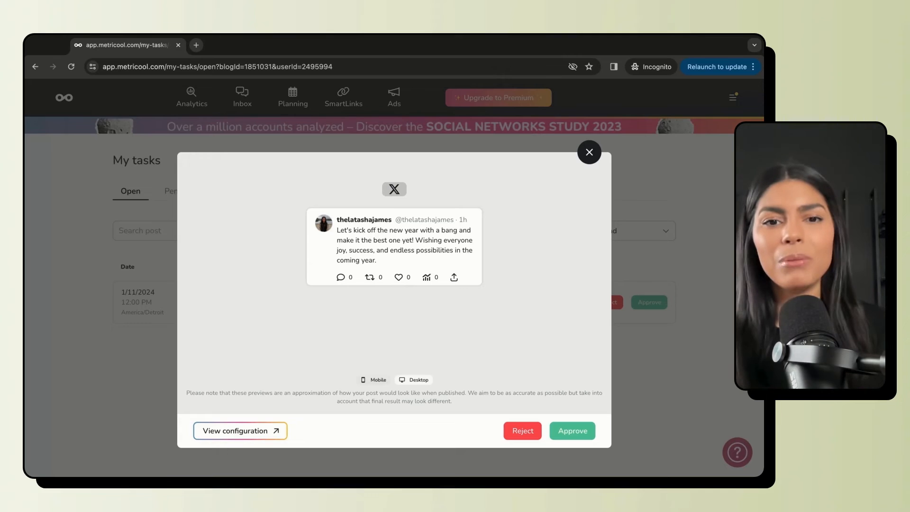
# Open the pending post's full configuration and show its notes.
pyautogui.click(230, 438)
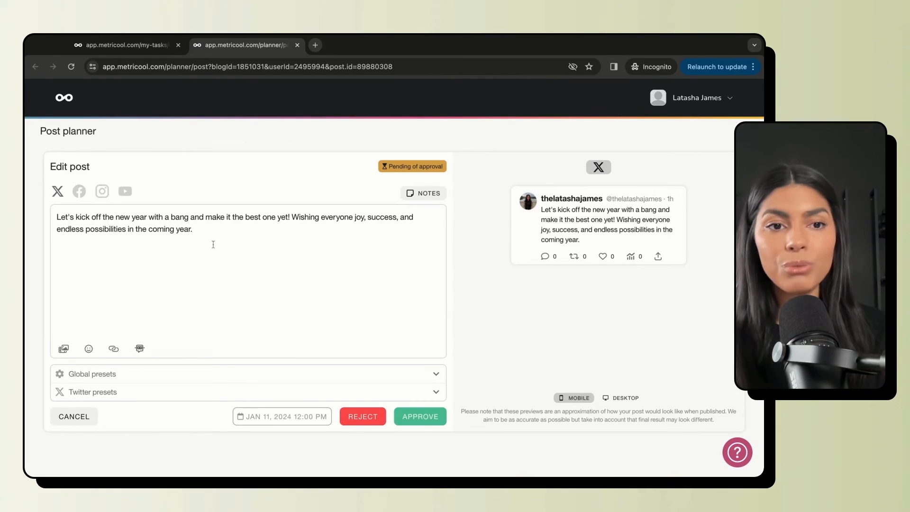
pyautogui.click(423, 194)
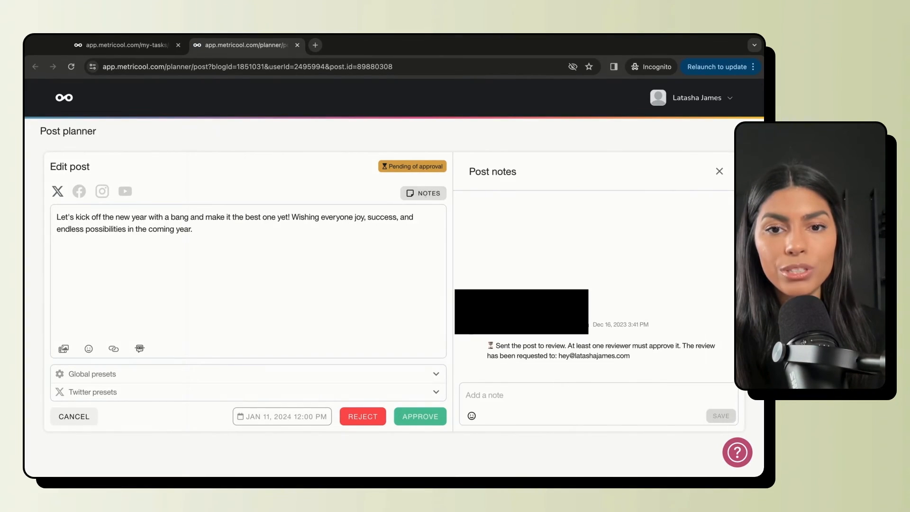
pyautogui.tripleClick(534, 347)
pyautogui.hotkey('ctrl', 'c')
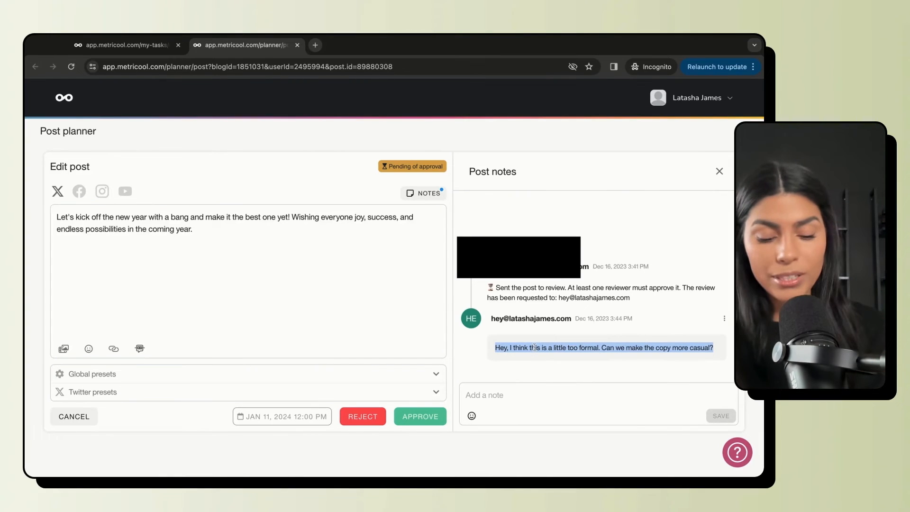
pyautogui.click(363, 416)
pyautogui.click(358, 316)
pyautogui.hotkey('ctrl', 'v')
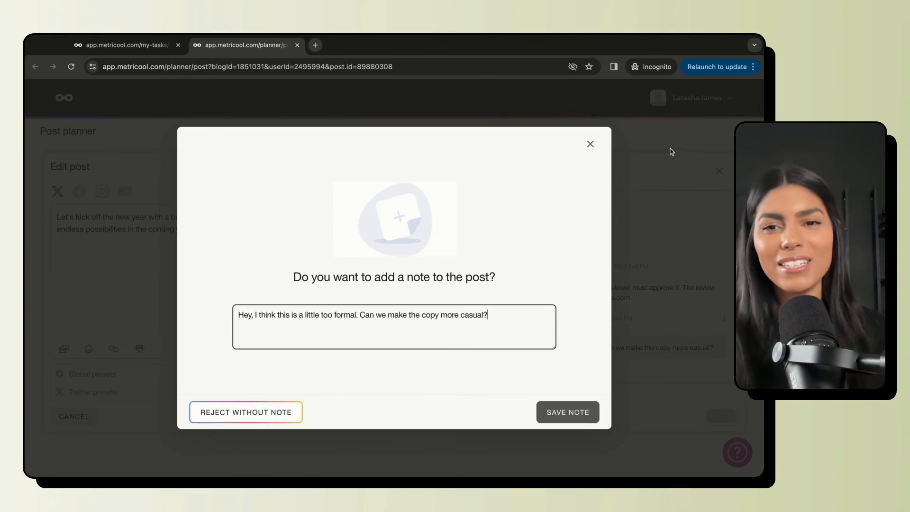
pyautogui.click(590, 144)
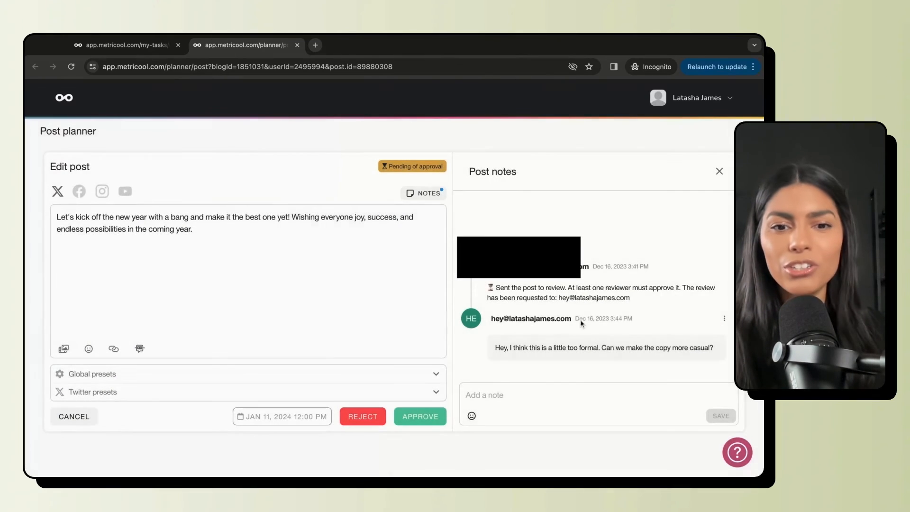
# Approve the pending X post and open its notes again.
pyautogui.click(410, 419)
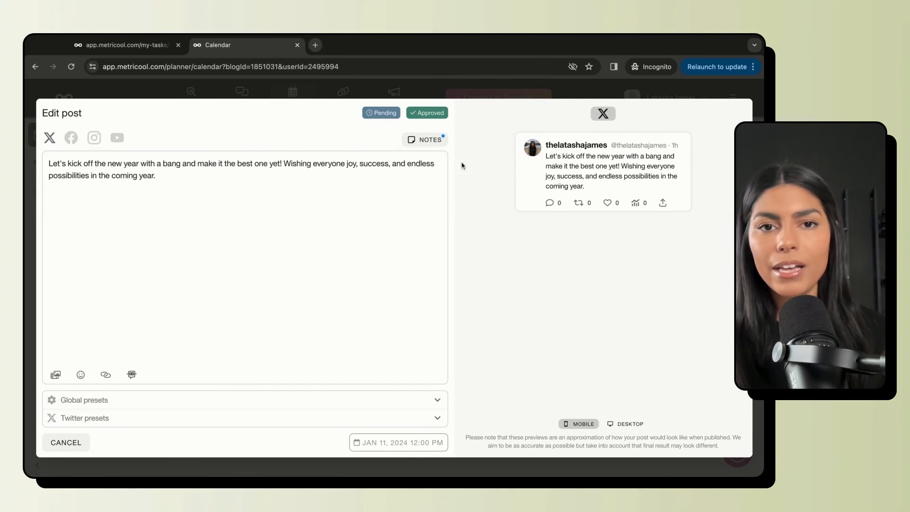
pyautogui.click(419, 139)
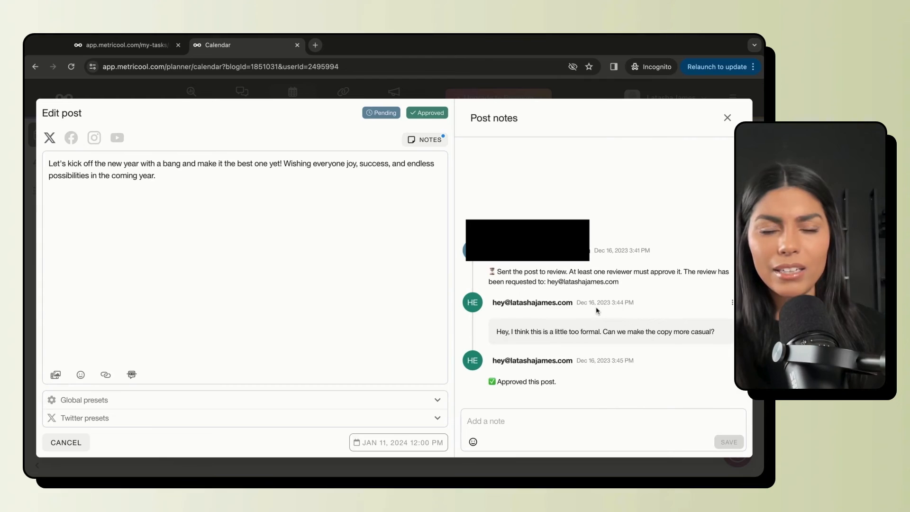
# Draft the note "Hey this should actually go out on the first, my bad!" on the approved post and close the notes.
pyautogui.click(552, 429)
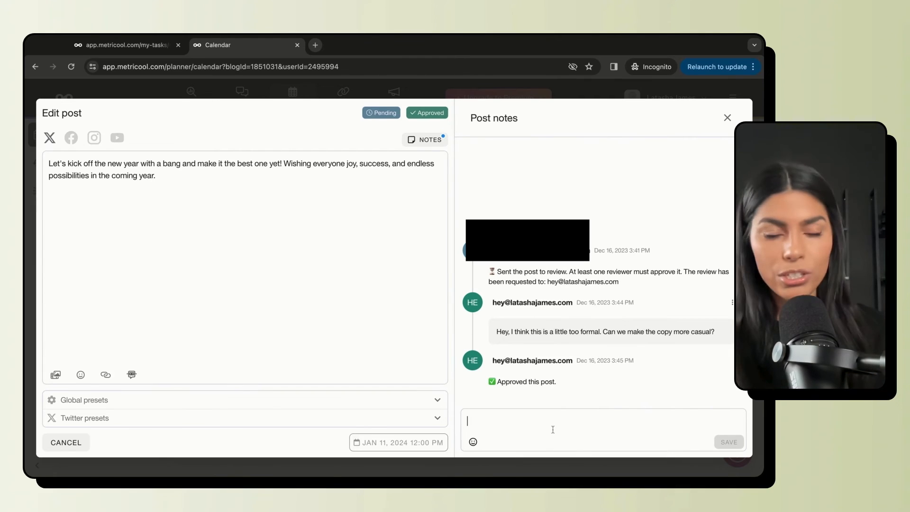
pyautogui.write('H')
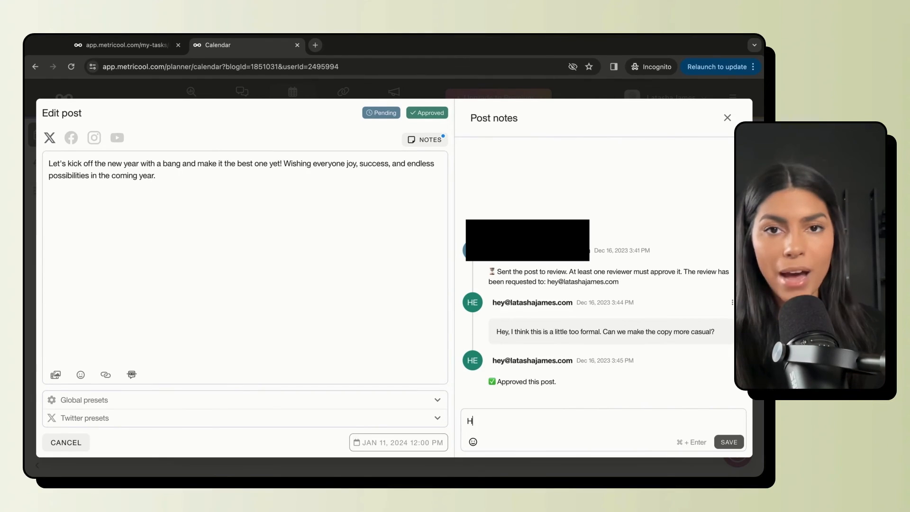
pyautogui.write('ey this sho')
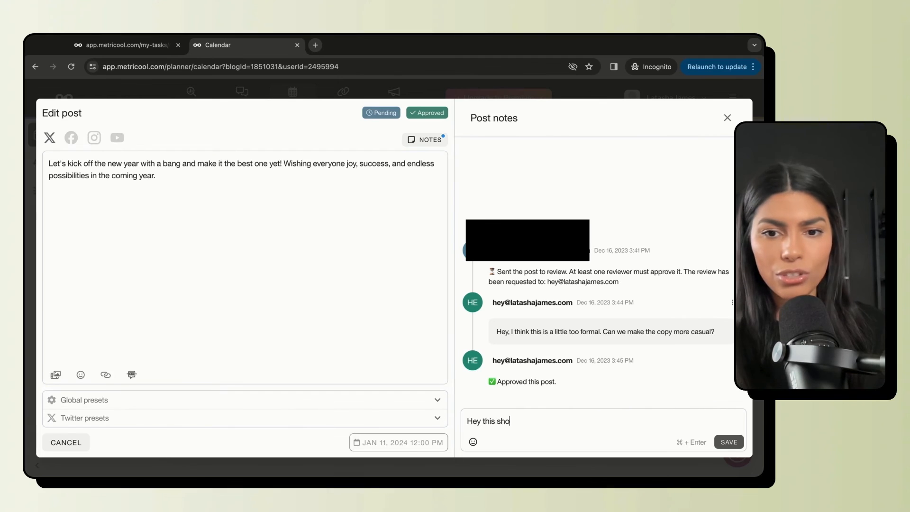
pyautogui.write('uld actually go out o')
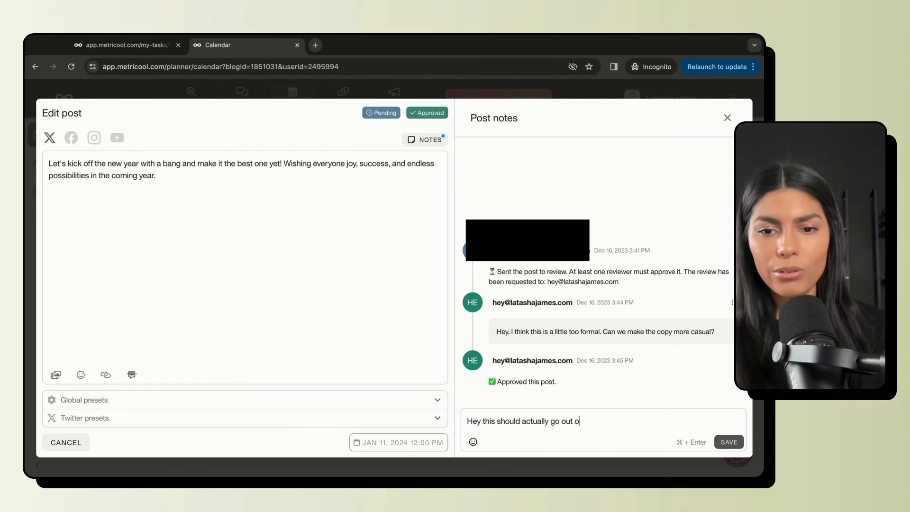
pyautogui.write('n the first, my bad!')
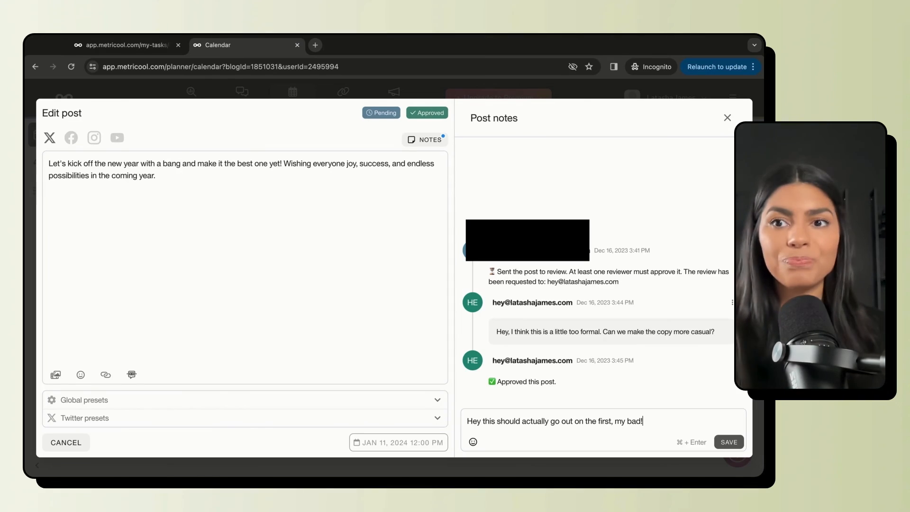
pyautogui.click(727, 117)
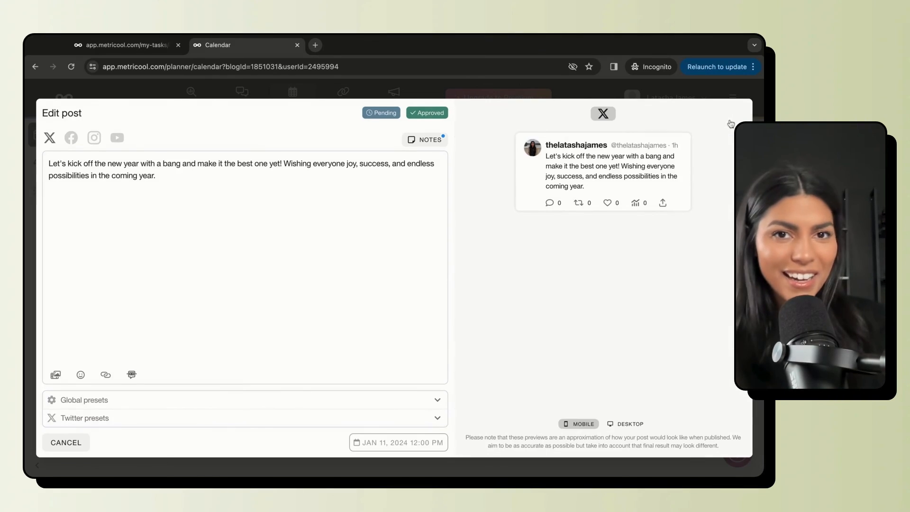